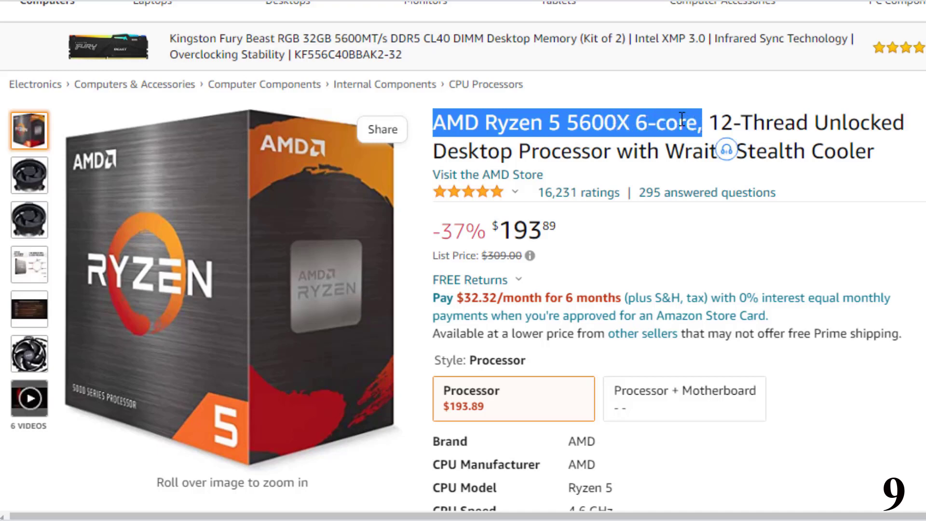
Highlight the Ryzen 5 5600X's -37% discount and $193.89 price, then show its product video.
{"action": "left_click", "coordinate": [504, 235]}
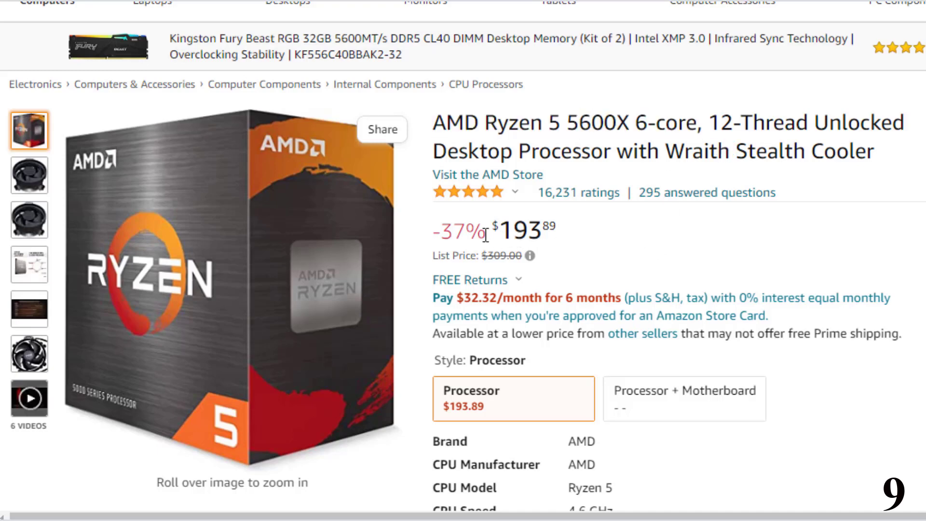
{"action": "left_click_drag", "start_coordinate": [486, 233], "coordinate": [436, 233]}
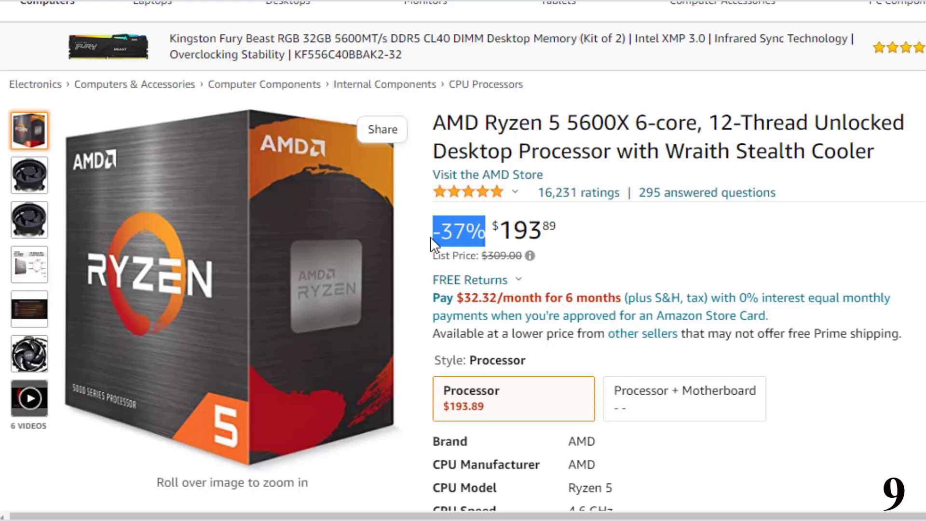
{"action": "left_click", "coordinate": [583, 235]}
{"action": "left_click_drag", "start_coordinate": [556, 231], "coordinate": [492, 230]}
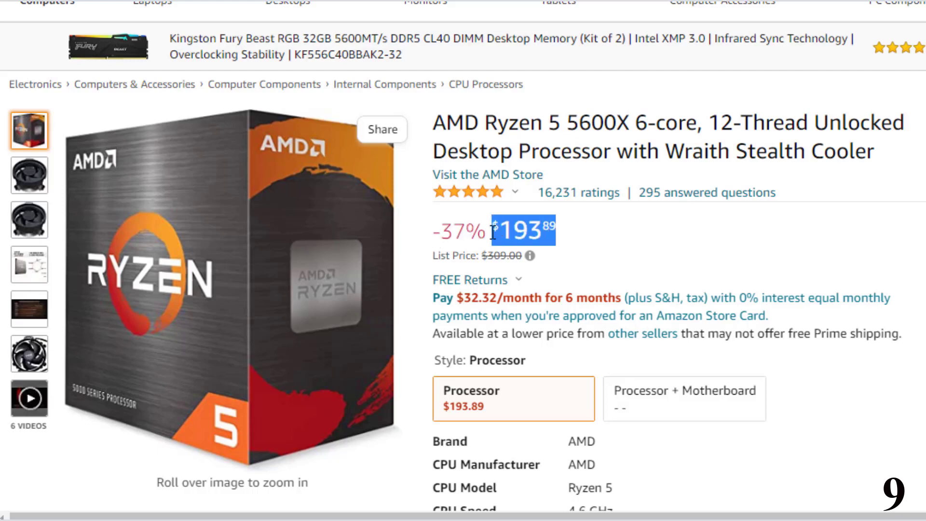
{"action": "left_click", "coordinate": [597, 269]}
{"action": "mouse_move", "coordinate": [180, 385]}
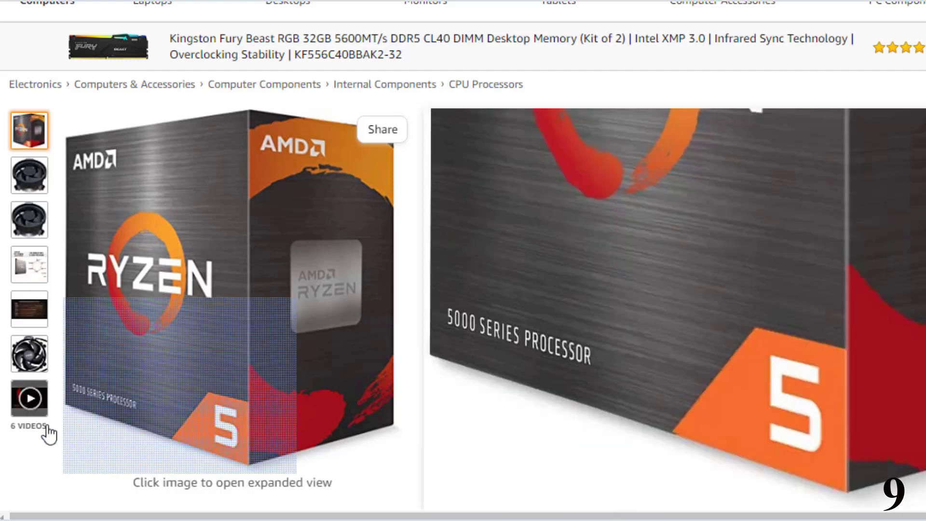
{"action": "left_click", "coordinate": [29, 398]}
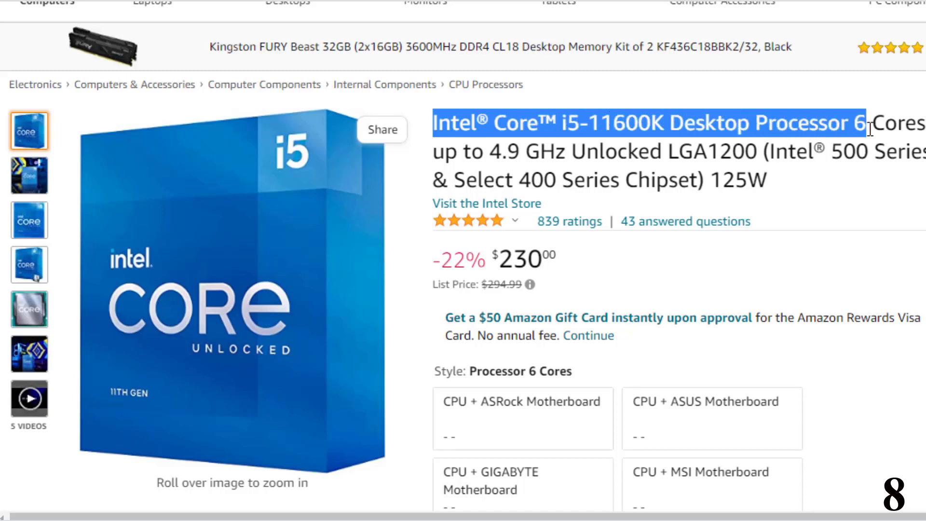
Highlight the i5-11600K's -22% discount, then its $230.00 price, clearing each selection afterwards.
{"action": "left_click", "coordinate": [590, 268]}
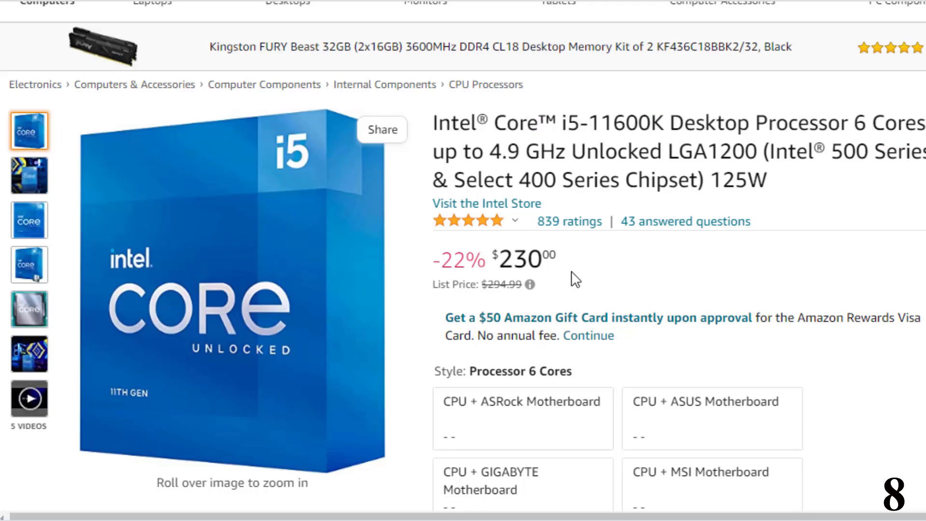
{"action": "left_click_drag", "start_coordinate": [485, 263], "coordinate": [436, 269]}
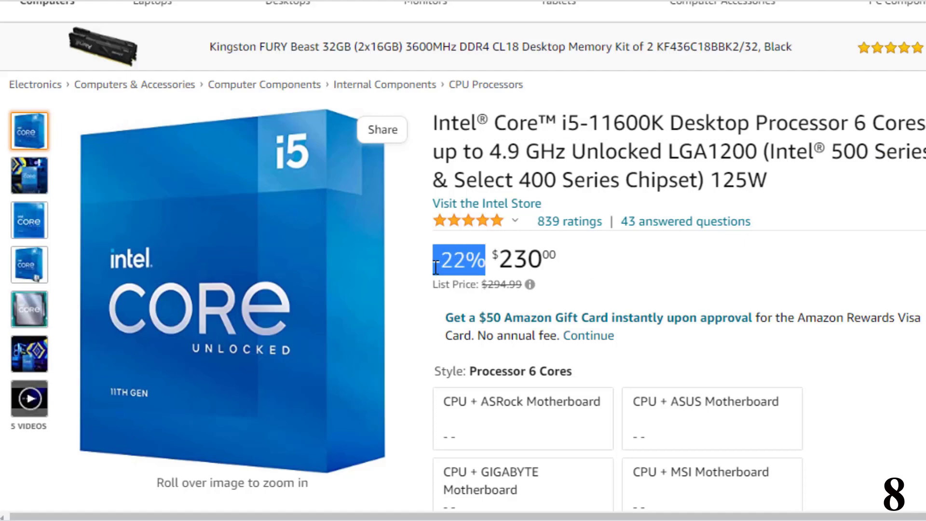
{"action": "left_click", "coordinate": [589, 289]}
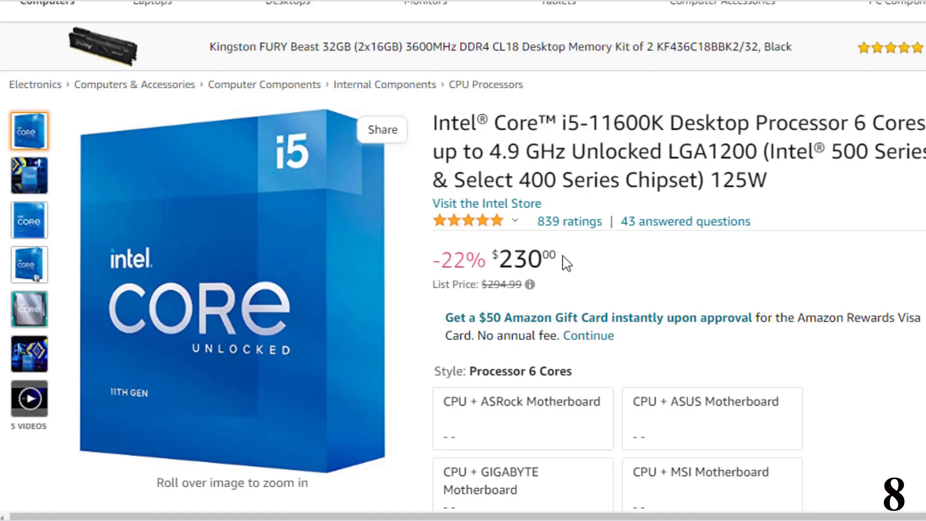
{"action": "left_click_drag", "start_coordinate": [557, 260], "coordinate": [498, 268]}
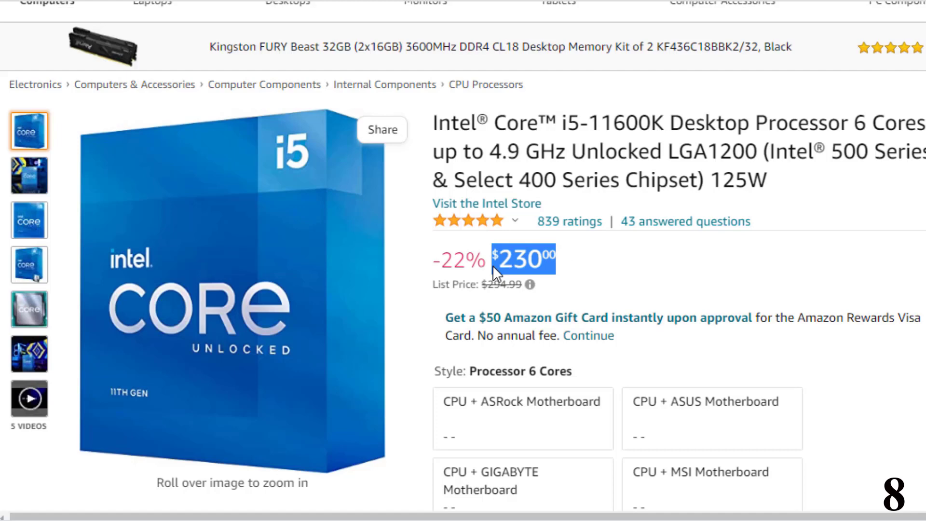
{"action": "left_click", "coordinate": [601, 295]}
{"action": "mouse_move", "coordinate": [30, 399]}
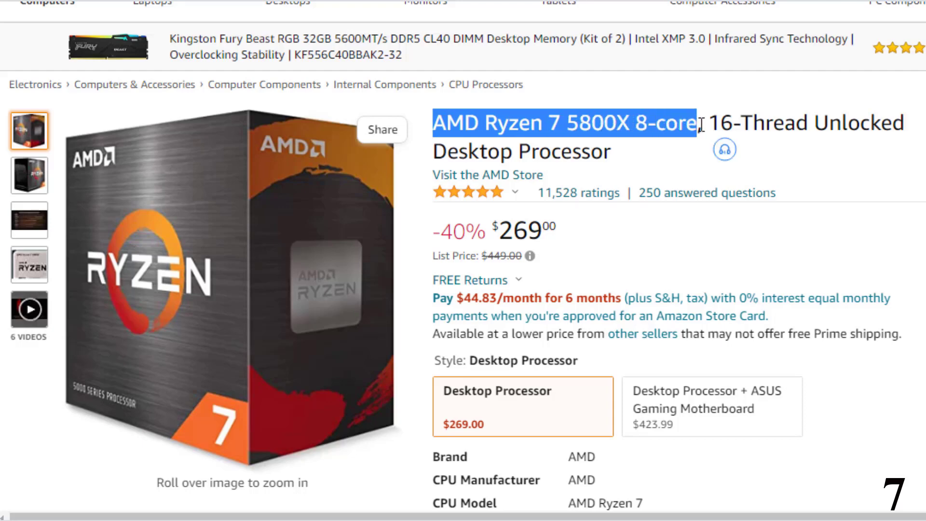
Highlight the Ryzen 7 5800X's -40% badge and $269.00 price, then switch to its '6 VIDEOS' thumbnail.
{"action": "left_click", "coordinate": [627, 247]}
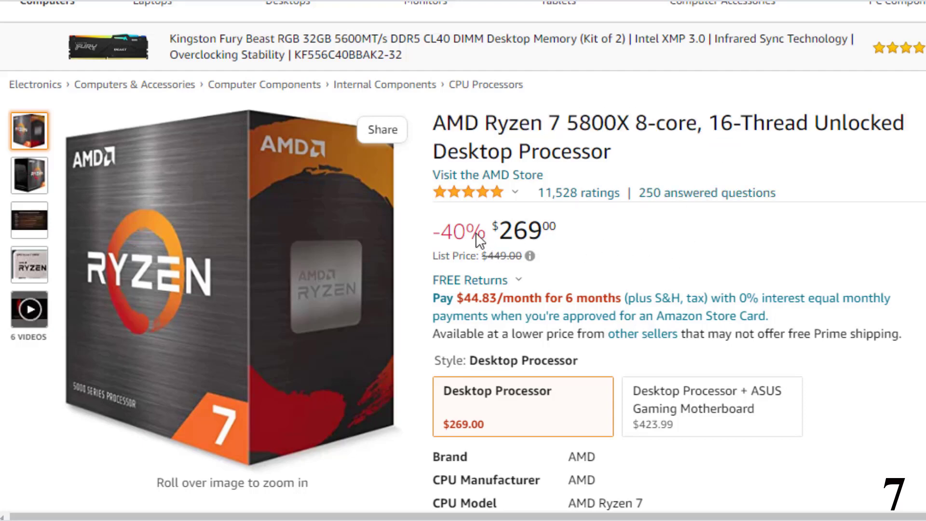
{"action": "left_click_drag", "start_coordinate": [486, 232], "coordinate": [434, 236]}
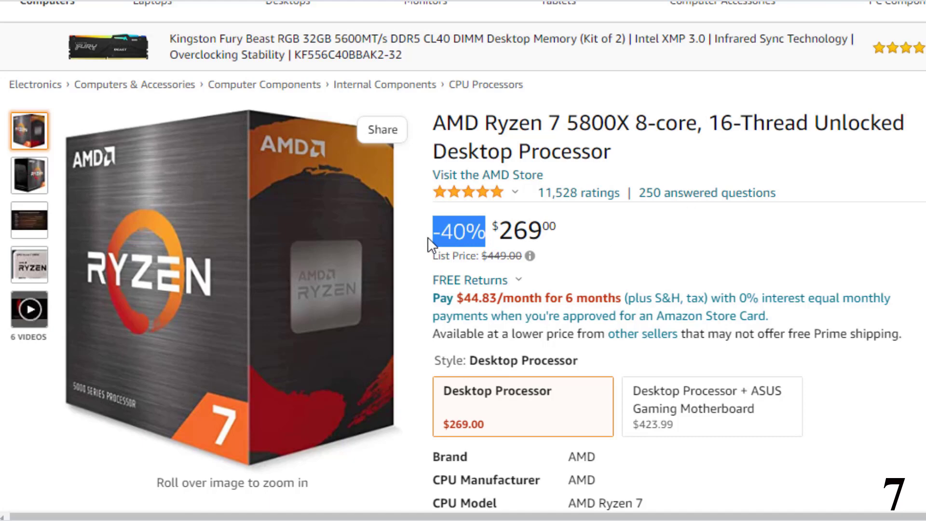
{"action": "left_click", "coordinate": [579, 239]}
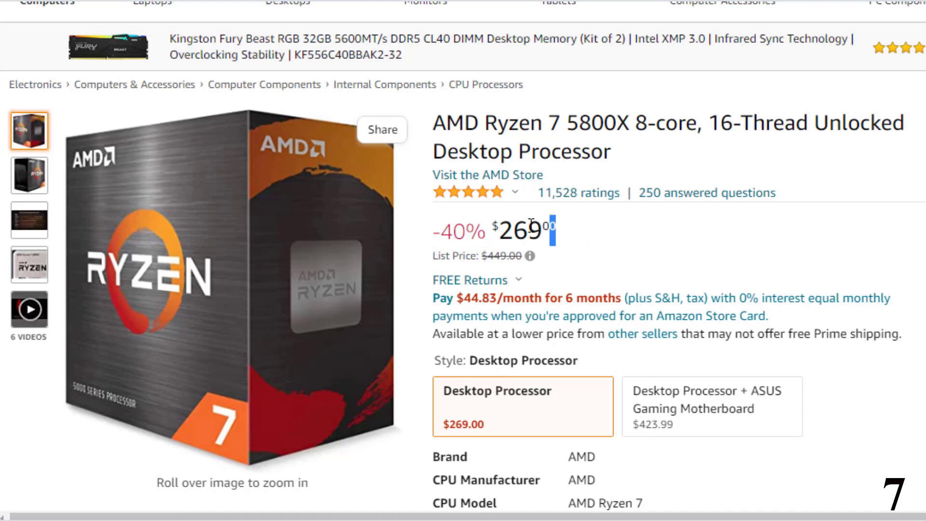
{"action": "left_click_drag", "start_coordinate": [554, 230], "coordinate": [494, 232]}
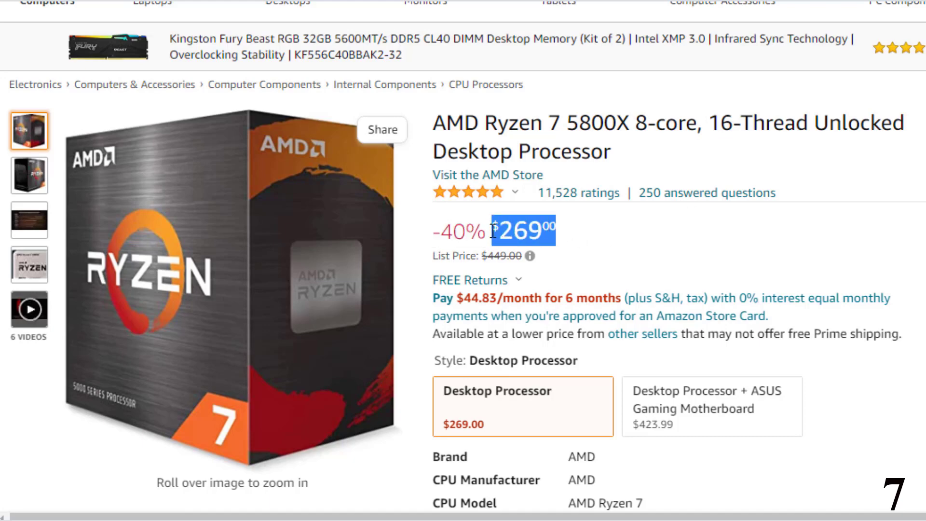
{"action": "left_click", "coordinate": [619, 249]}
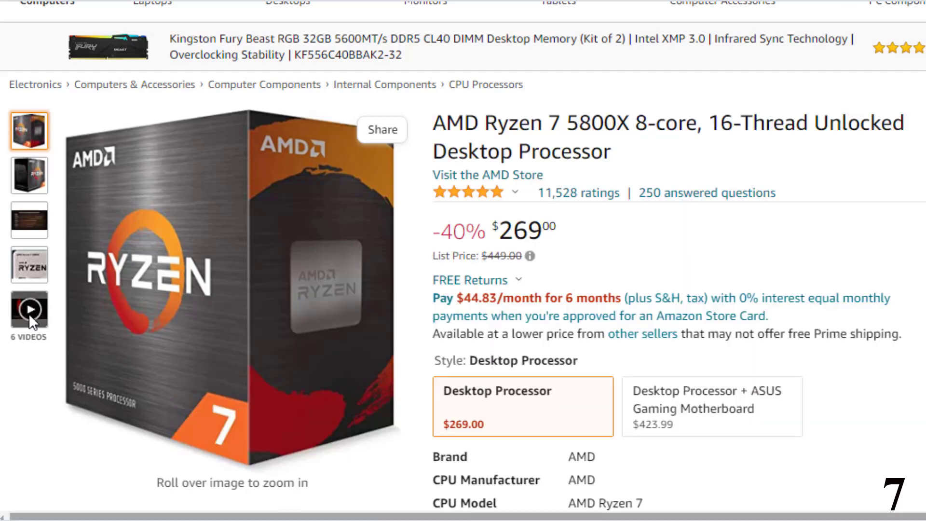
{"action": "left_click", "coordinate": [29, 314]}
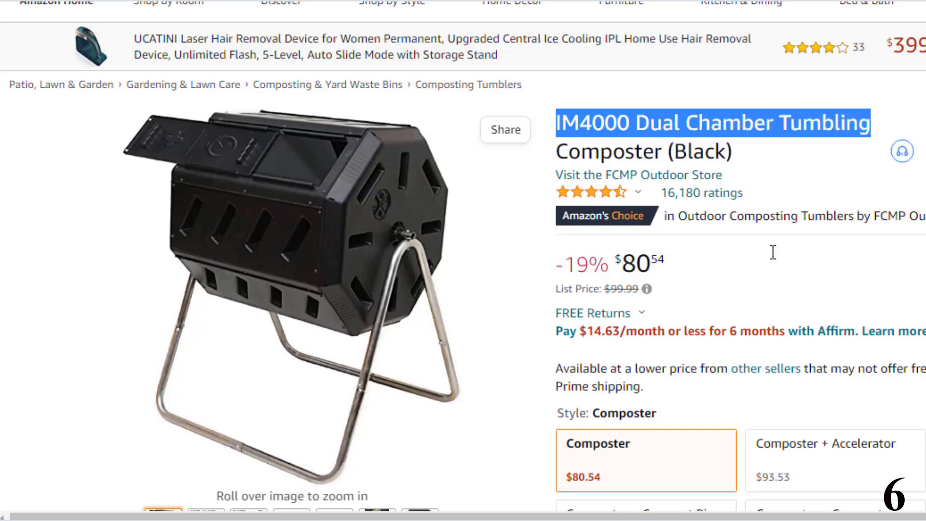
Highlight the composter's -19% discount, then its $80.54 price, clearing each selection afterwards.
{"action": "left_click", "coordinate": [739, 294]}
{"action": "left_click_drag", "start_coordinate": [615, 265], "coordinate": [556, 267]}
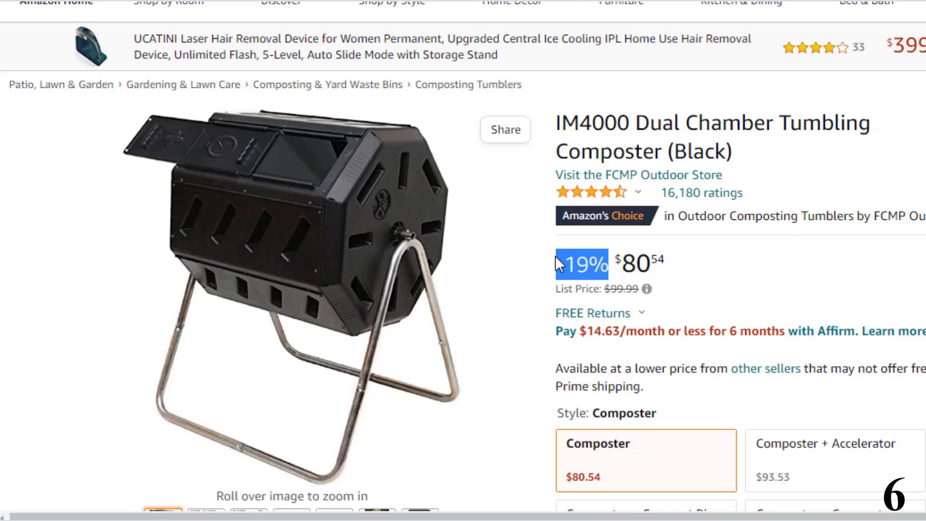
{"action": "left_click", "coordinate": [693, 290]}
{"action": "left_click_drag", "start_coordinate": [671, 271], "coordinate": [616, 265]}
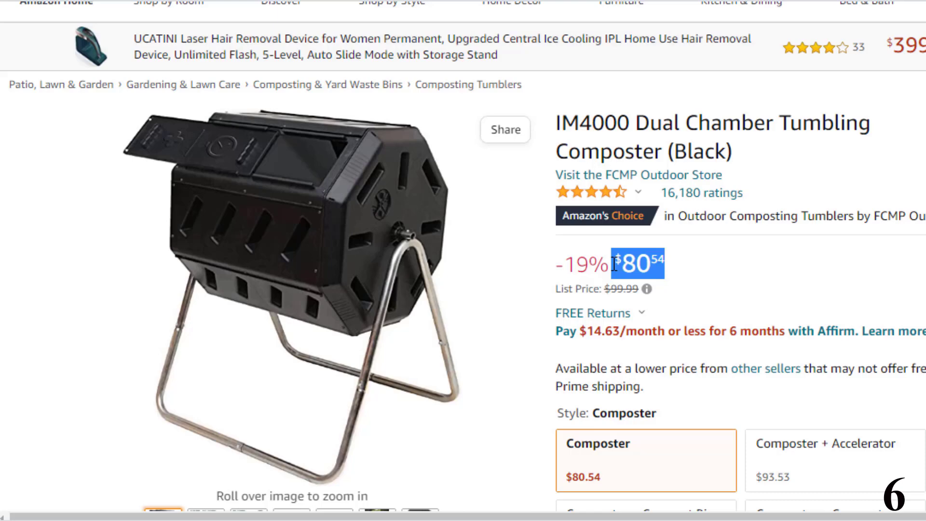
{"action": "left_click", "coordinate": [709, 258]}
{"action": "scroll", "coordinate": [709, 259], "scroll_direction": "down", "scroll_amount": 1}
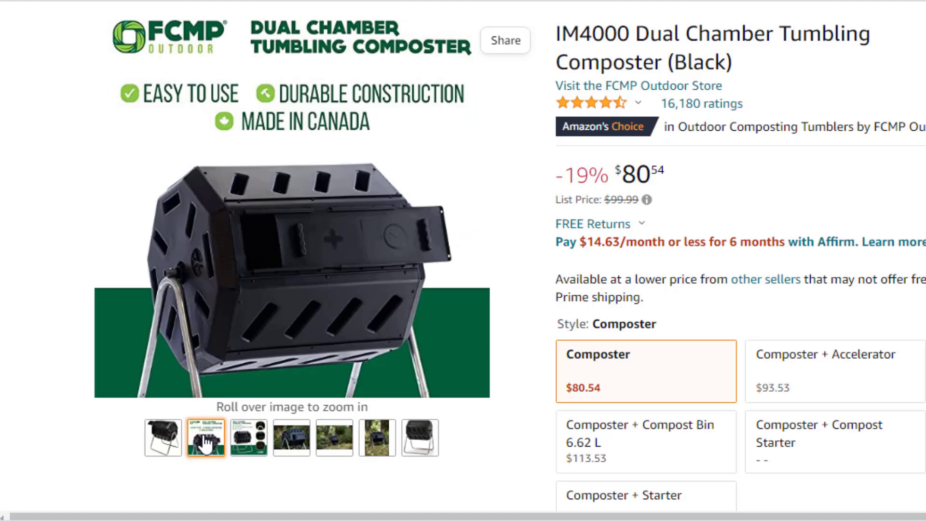
{"action": "mouse_move", "coordinate": [30, 131]}
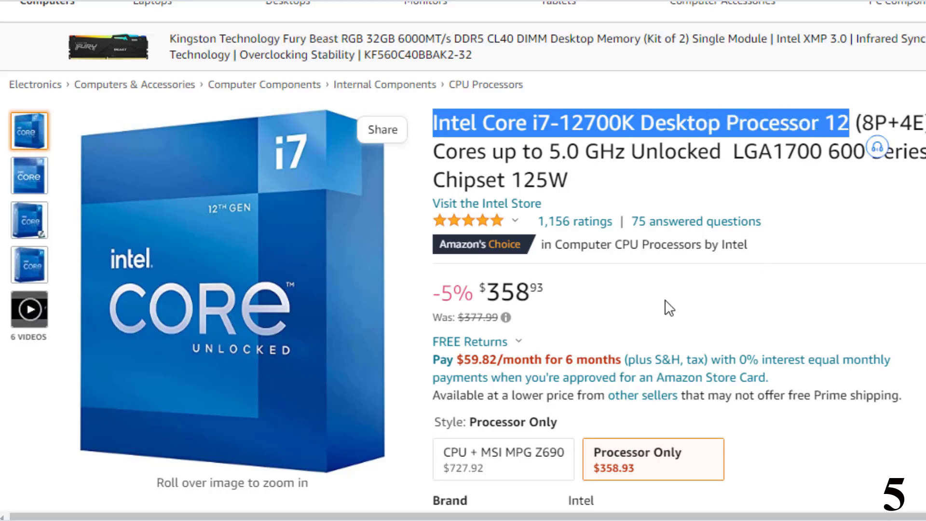
Select the i7-12700K's $358.93 price, then show its product video.
{"action": "left_click_drag", "start_coordinate": [544, 290], "coordinate": [476, 294]}
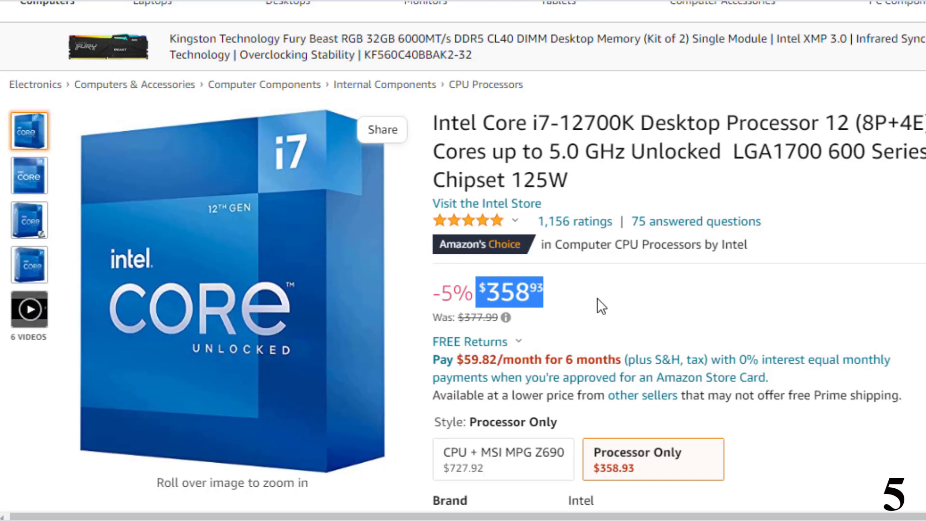
{"action": "left_click", "coordinate": [607, 311]}
{"action": "left_click", "coordinate": [29, 310]}
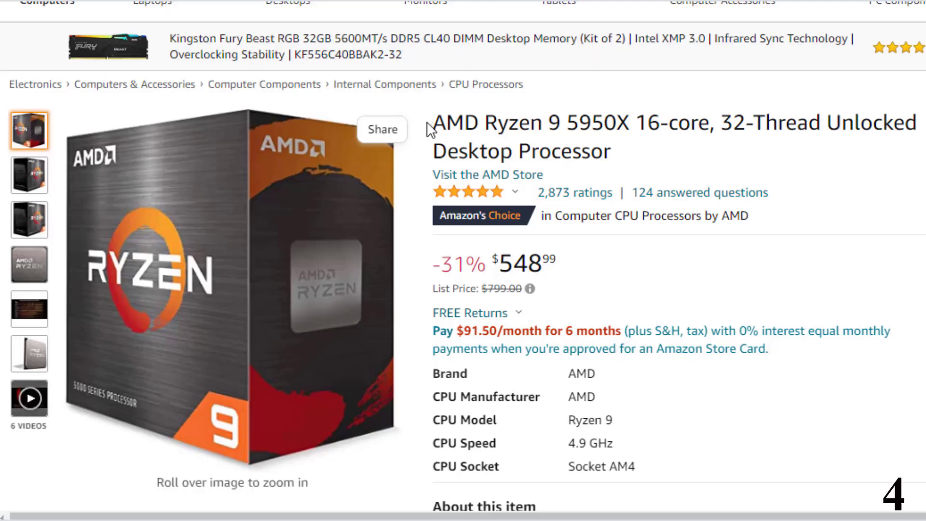
Highlight the Ryzen 9 5950X product title and its -31% discount.
{"action": "mouse_move", "coordinate": [433, 127]}
{"action": "left_mouse_down"}
{"action": "mouse_move", "coordinate": [675, 120]}
{"action": "mouse_move", "coordinate": [719, 129]}
{"action": "left_mouse_up"}
{"action": "left_click_drag", "start_coordinate": [489, 265], "coordinate": [428, 269]}
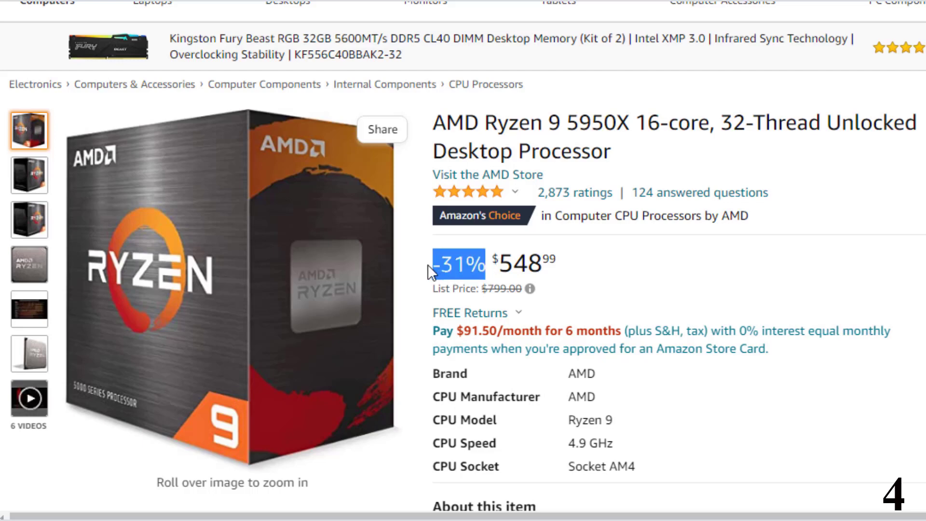
{"action": "left_click", "coordinate": [595, 269]}
Highlight the $548.99 price, then switch to the 5950X product video.
{"action": "left_click_drag", "start_coordinate": [561, 267], "coordinate": [495, 264]}
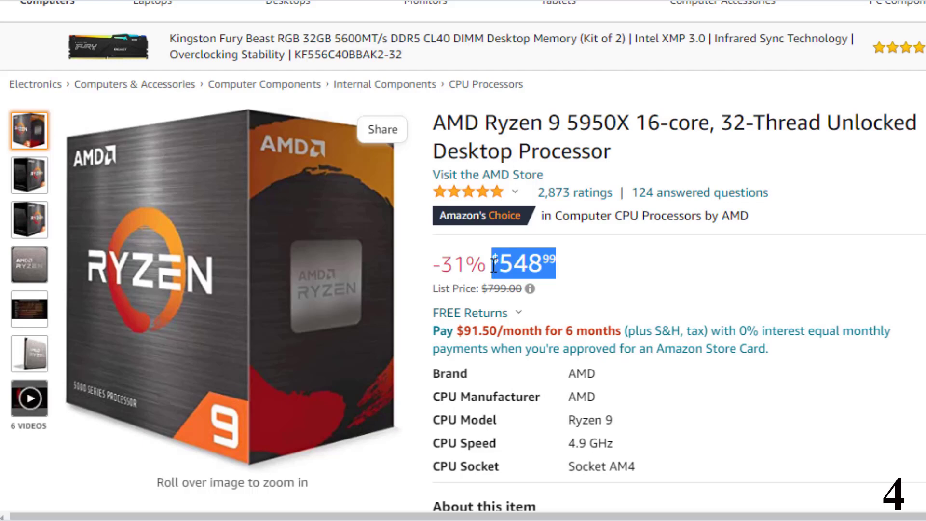
{"action": "left_click", "coordinate": [649, 290]}
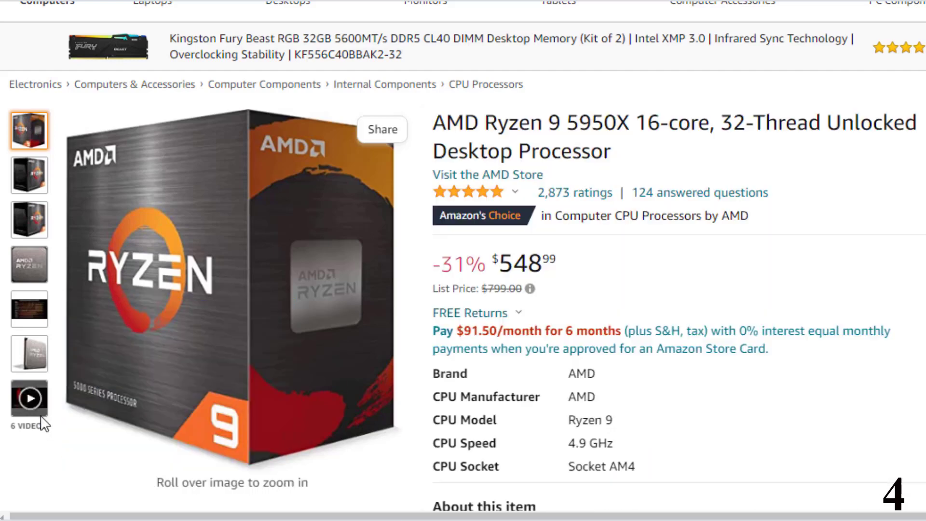
{"action": "left_click", "coordinate": [30, 398]}
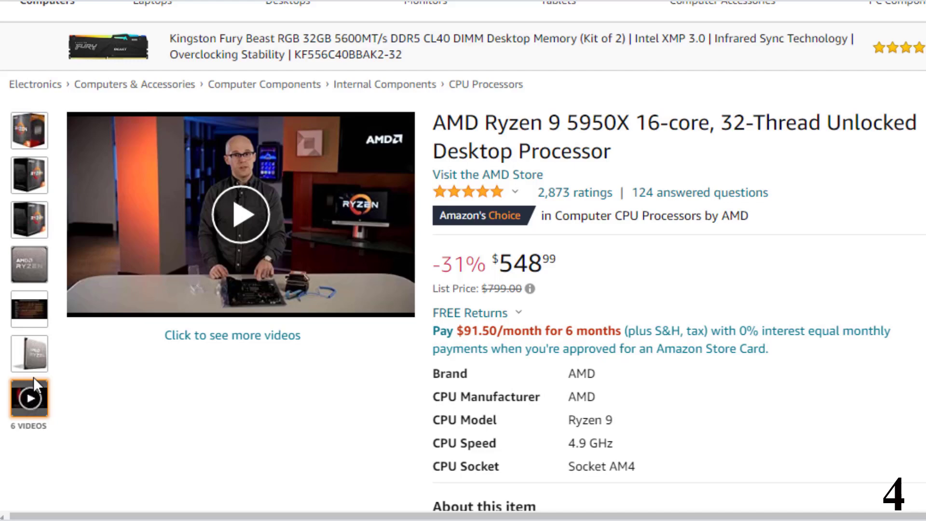
Switch the main view from the 5950X video back to a CPU image.
{"action": "left_click", "coordinate": [30, 354]}
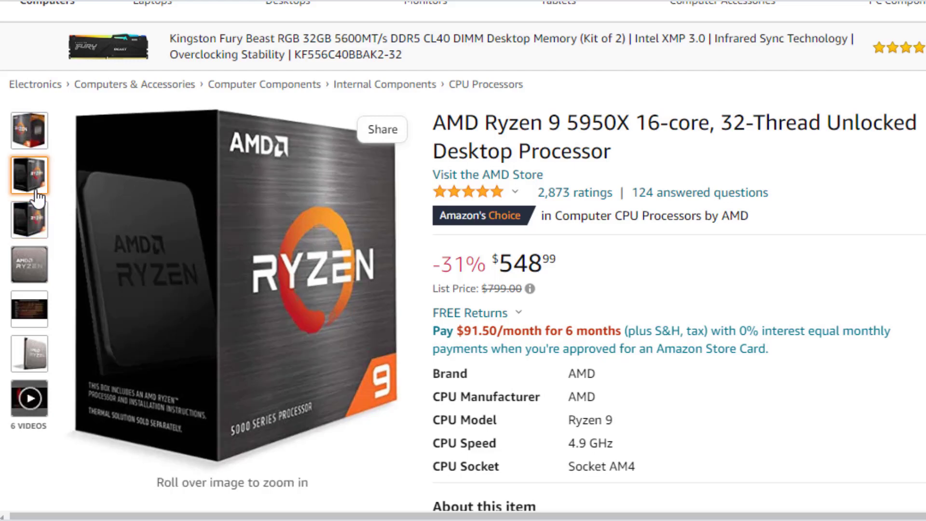
{"action": "mouse_move", "coordinate": [29, 130]}
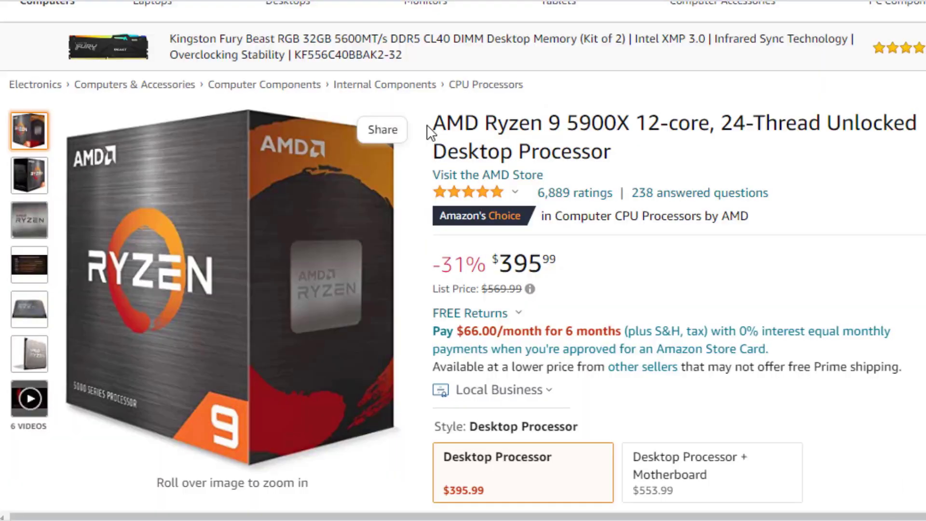
Highlight the Ryzen 9 5900X product title and its -31% discount.
{"action": "left_click_drag", "start_coordinate": [432, 124], "coordinate": [713, 124]}
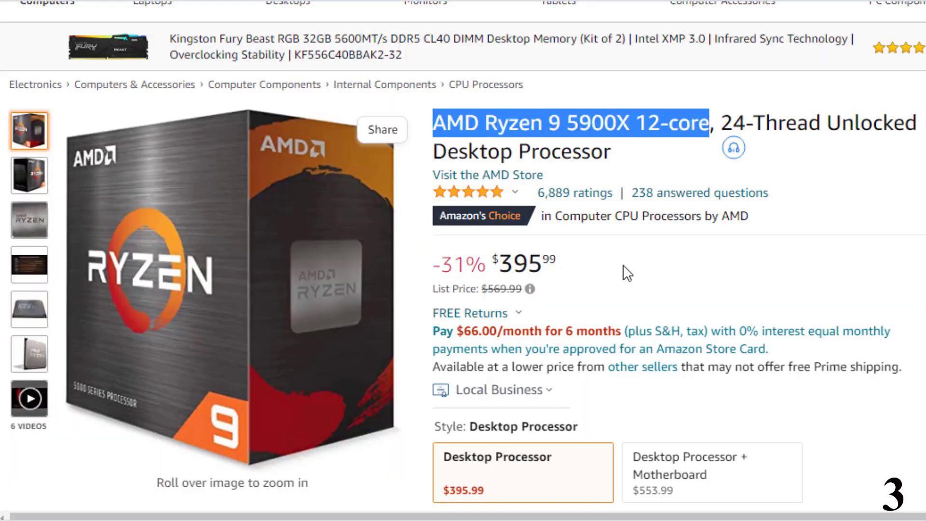
{"action": "left_click_drag", "start_coordinate": [490, 268], "coordinate": [434, 266]}
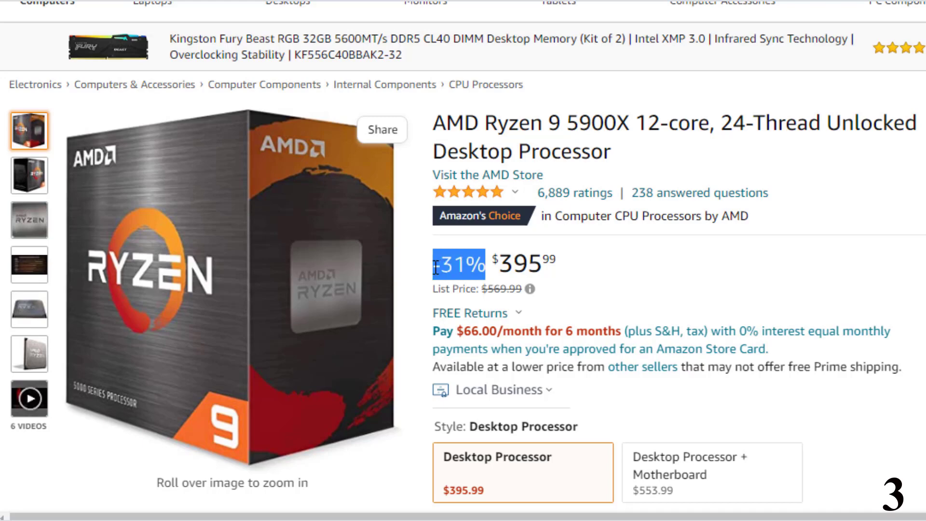
{"action": "left_click", "coordinate": [612, 273]}
Highlight the $395.99 price, then switch to the 5900X product video.
{"action": "left_click_drag", "start_coordinate": [557, 267], "coordinate": [485, 264]}
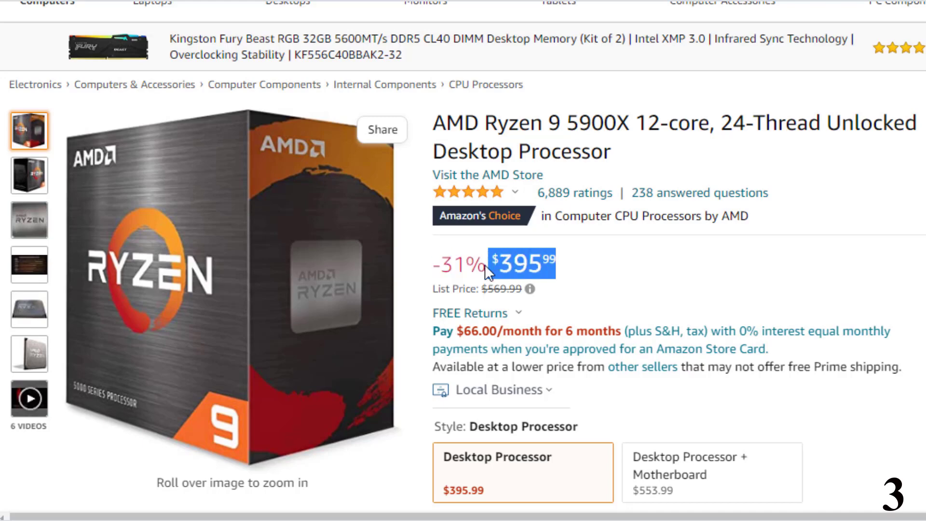
{"action": "left_click", "coordinate": [613, 289]}
{"action": "left_click", "coordinate": [30, 399]}
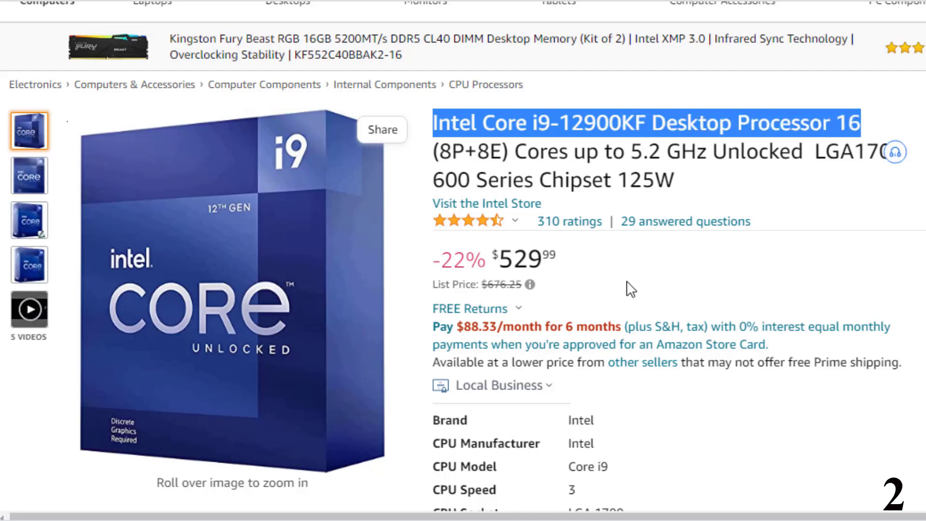
Highlight the i9-12900KF's -22% badge and $529.99 price, then show its '5 VIDEOS' thumbnail.
{"action": "left_click", "coordinate": [496, 268]}
{"action": "left_click_drag", "start_coordinate": [492, 260], "coordinate": [432, 268]}
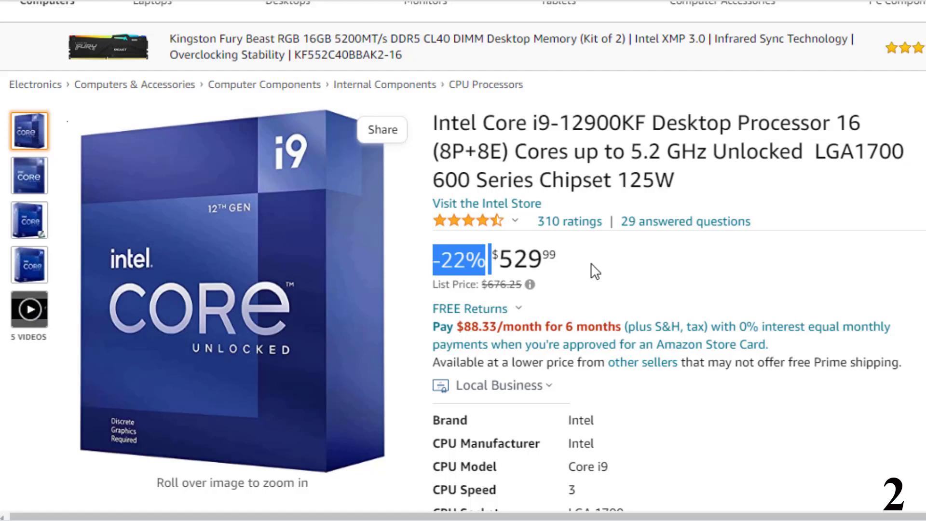
{"action": "left_click", "coordinate": [554, 267]}
{"action": "left_click_drag", "start_coordinate": [525, 262], "coordinate": [493, 262]}
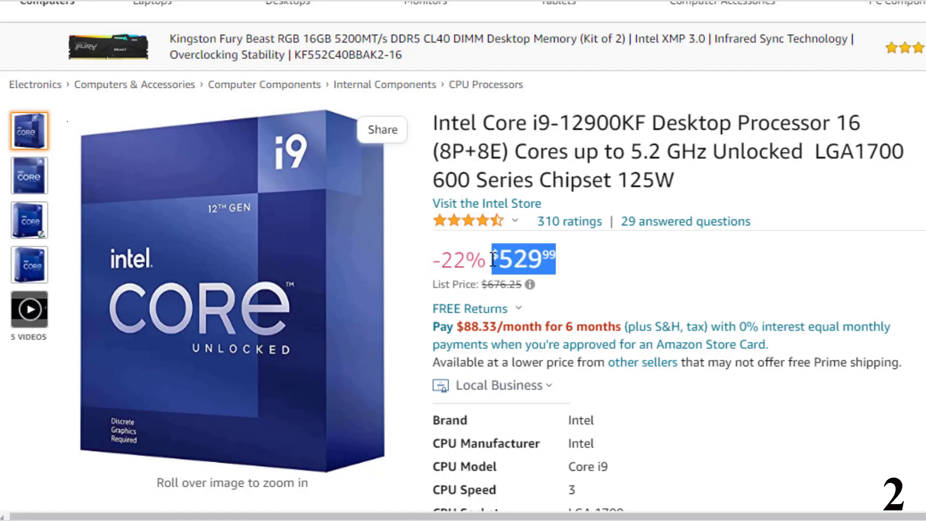
{"action": "left_click", "coordinate": [593, 290]}
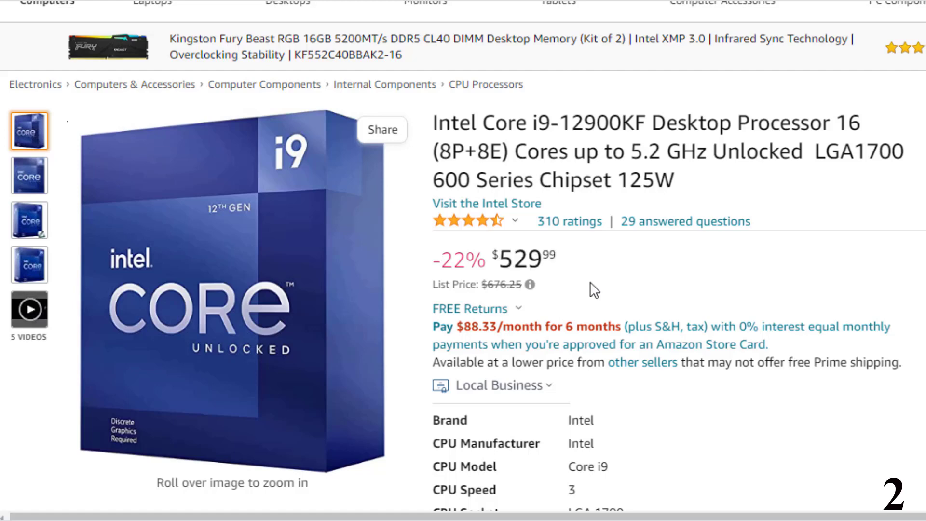
{"action": "left_click", "coordinate": [29, 310]}
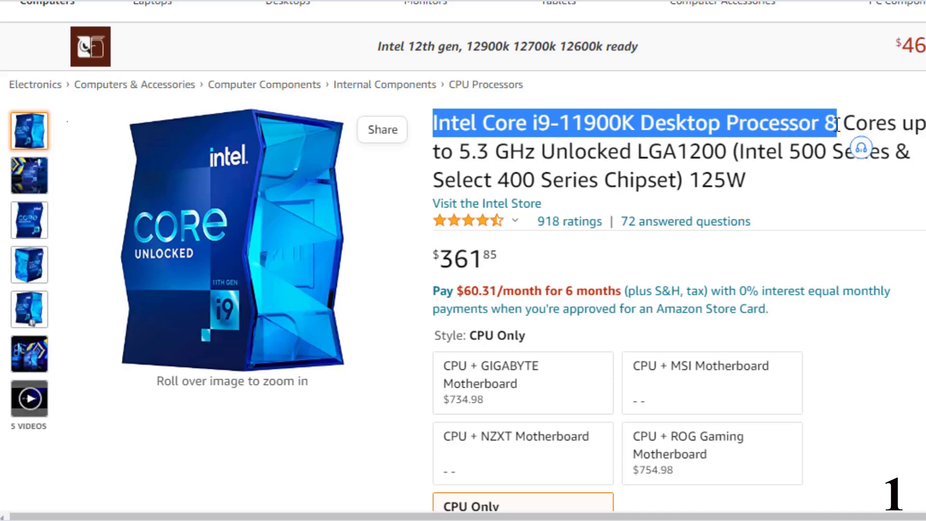
Drag-select the i9-11900K's $361.85 price.
{"action": "left_click_drag", "start_coordinate": [507, 259], "coordinate": [436, 257]}
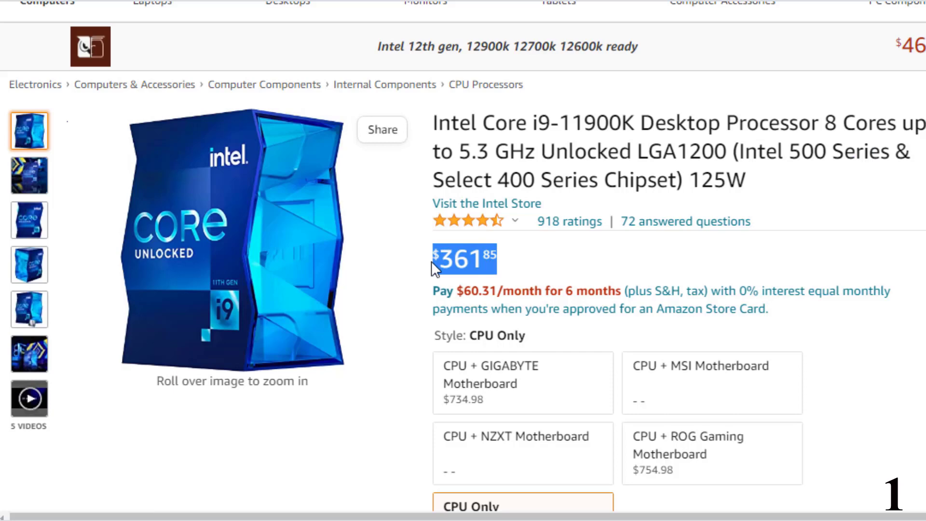
Clear the price highlight and play the i9-11900K's '5 VIDEOS' product videos.
{"action": "left_click", "coordinate": [529, 270]}
{"action": "left_click", "coordinate": [29, 399]}
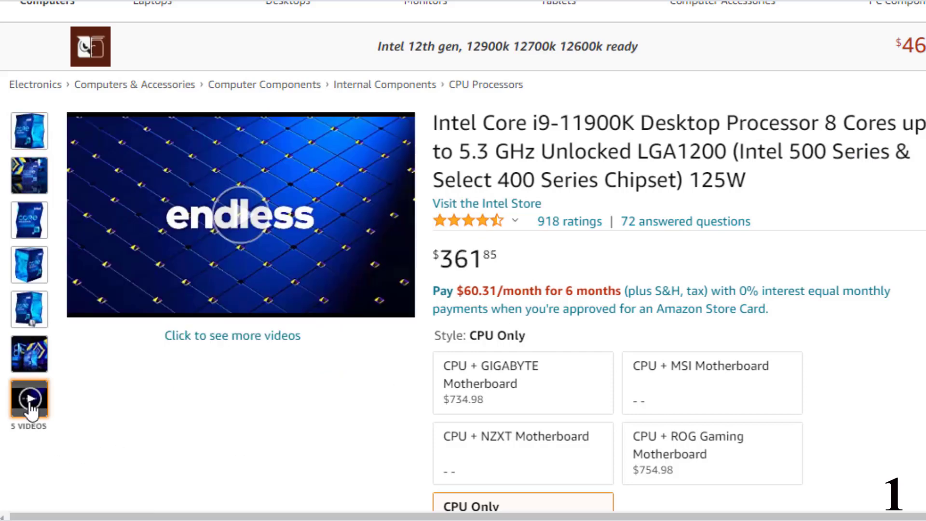